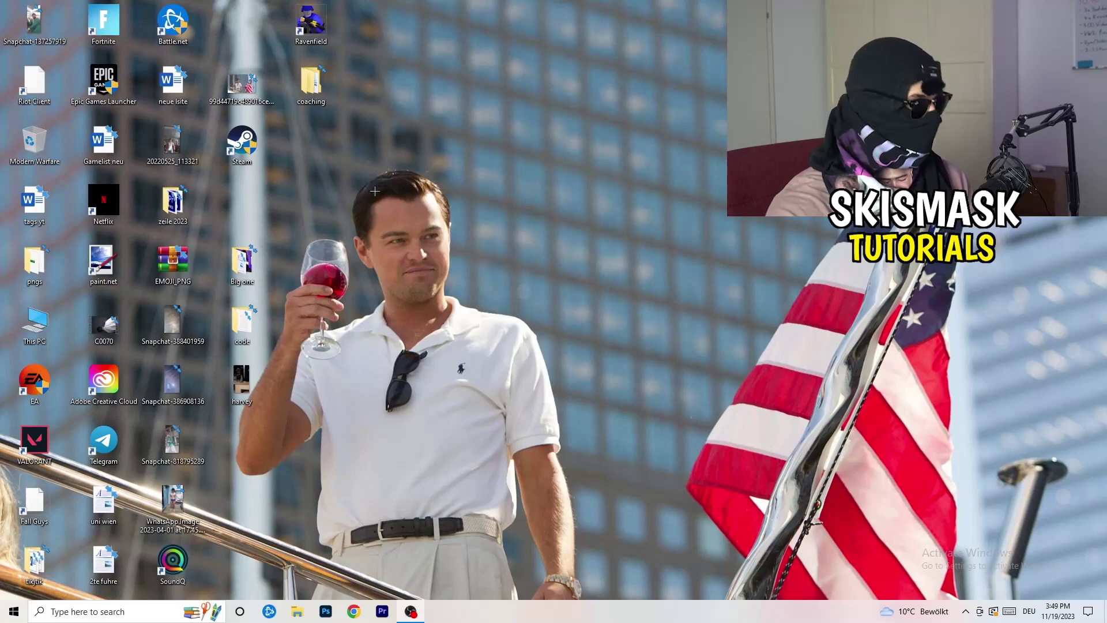
Drag the Steam shortcut to the middle of the desktop and open its context menu
left_click_drag(238, 146, 562, 231)
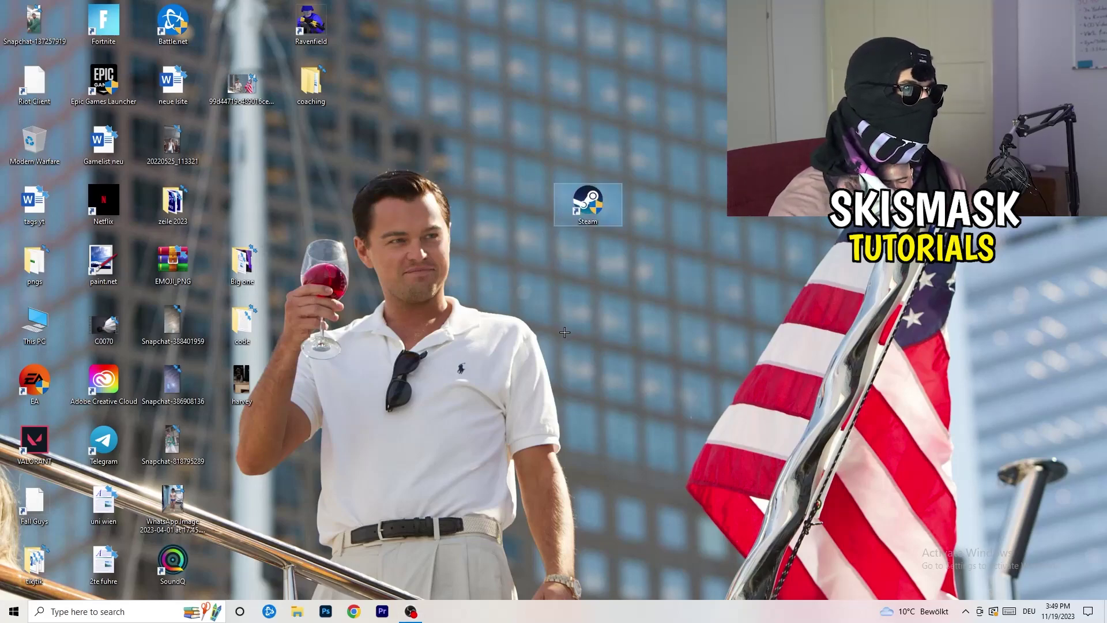
right_click(592, 206)
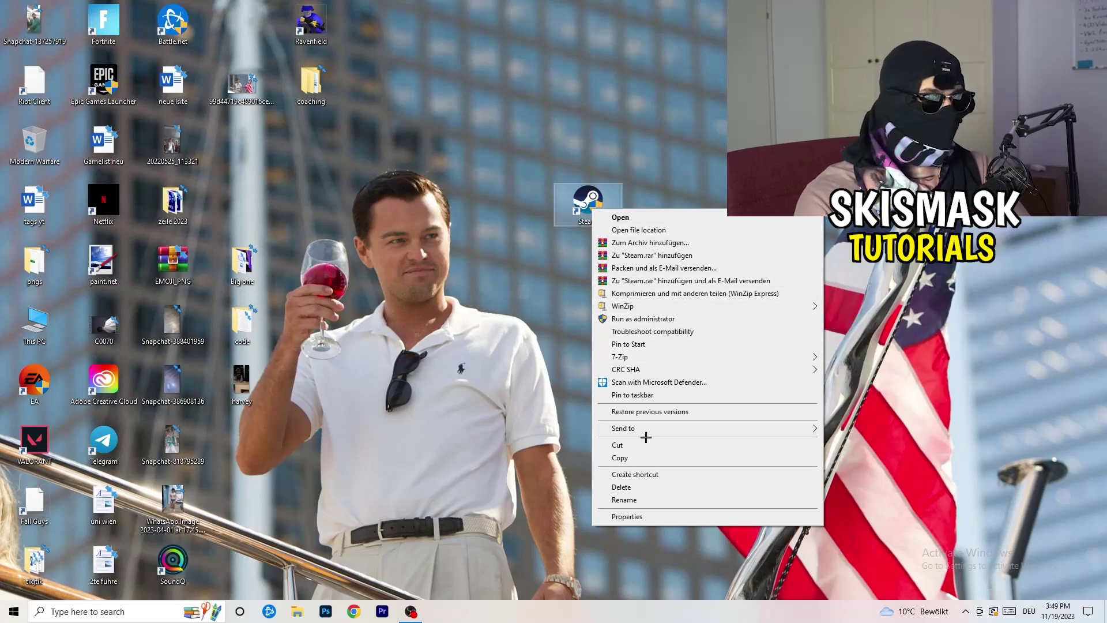
In the Steam shortcut's Properties, enable Windows 8 compatibility mode and Run as administrator, then confirm
left_click(626, 516)
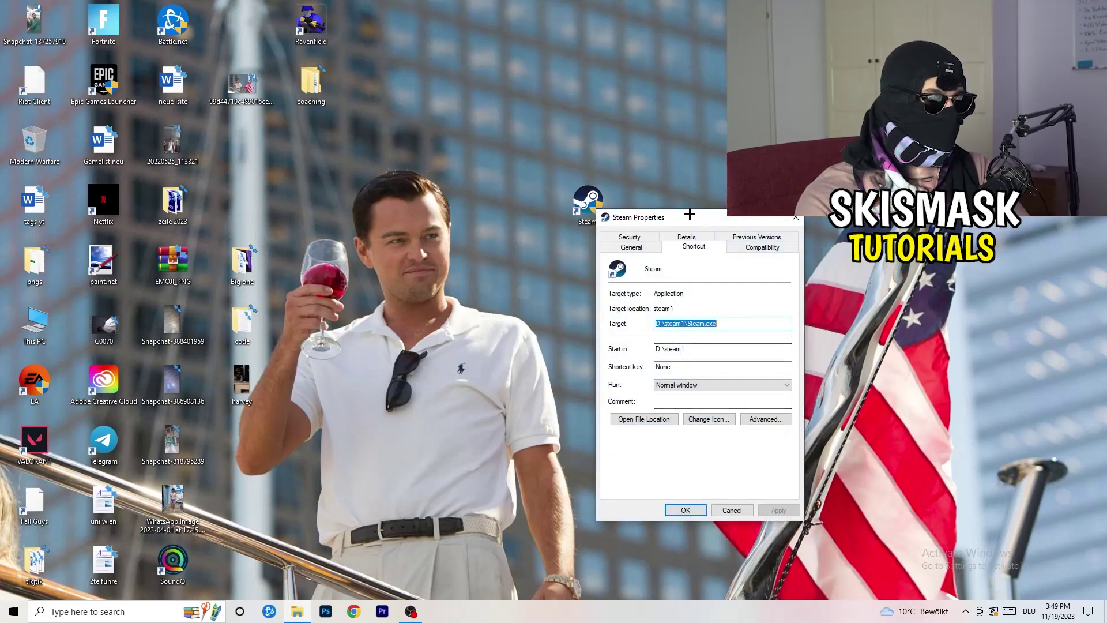
left_click_drag(686, 215, 485, 162)
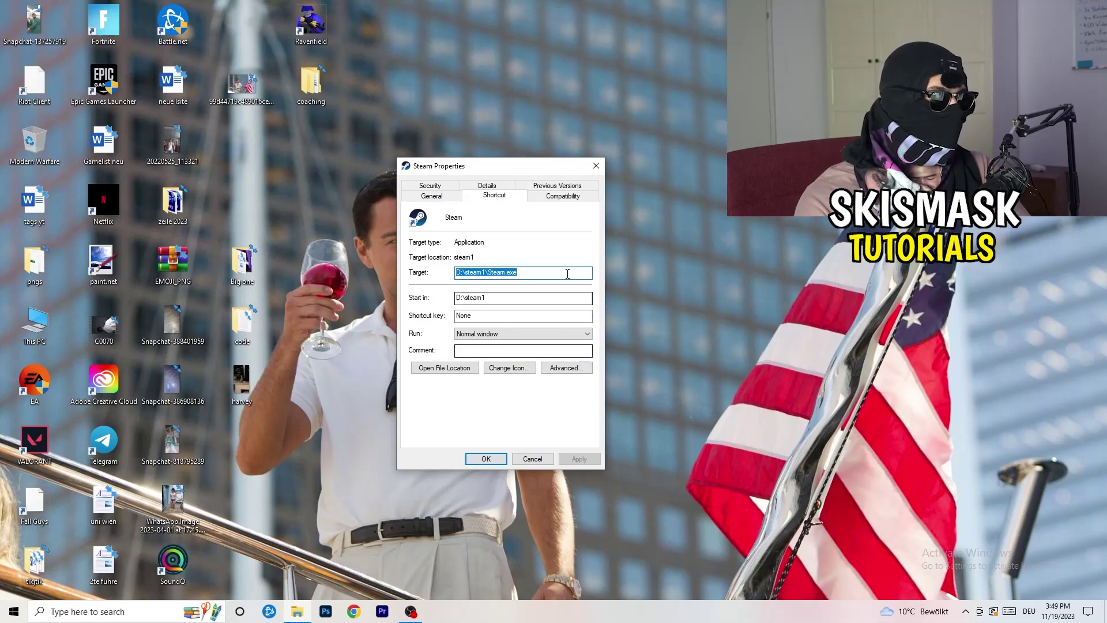
left_click(563, 196)
left_click_drag(510, 166, 640, 116)
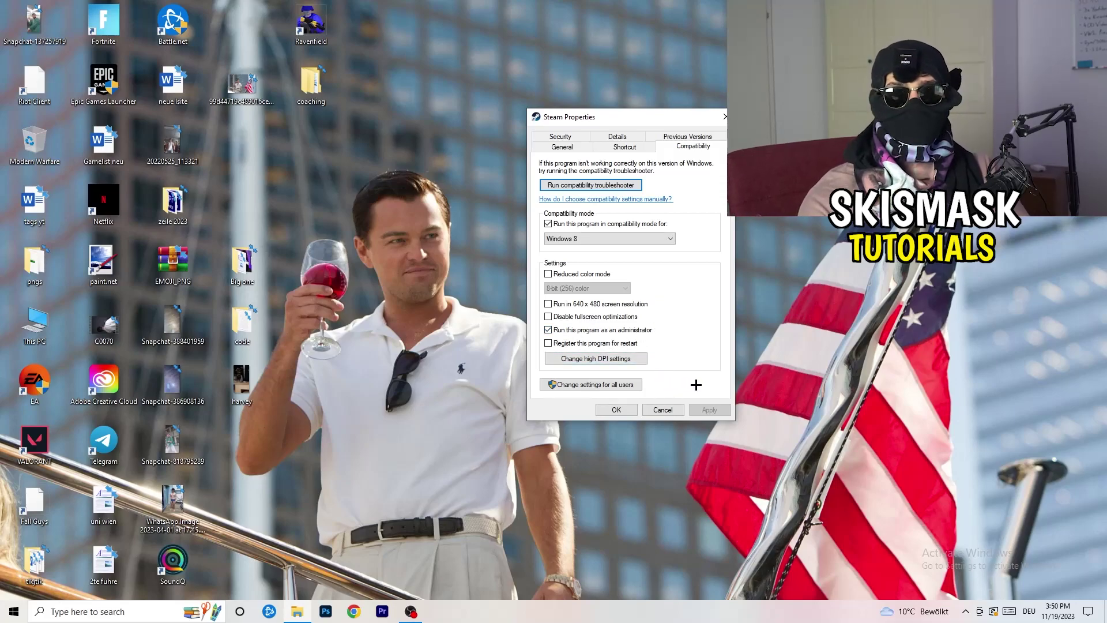
left_click(628, 410)
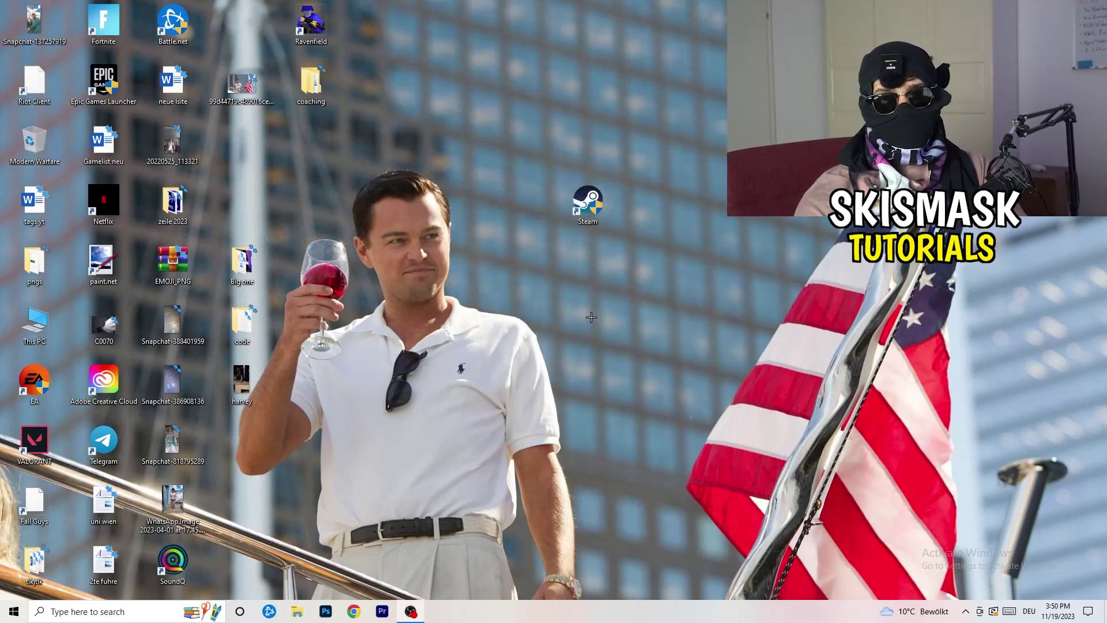
Move the Steam shortcut further left and verify its Windows 8 and administrator compatibility settings remain
left_click_drag(586, 199, 523, 203)
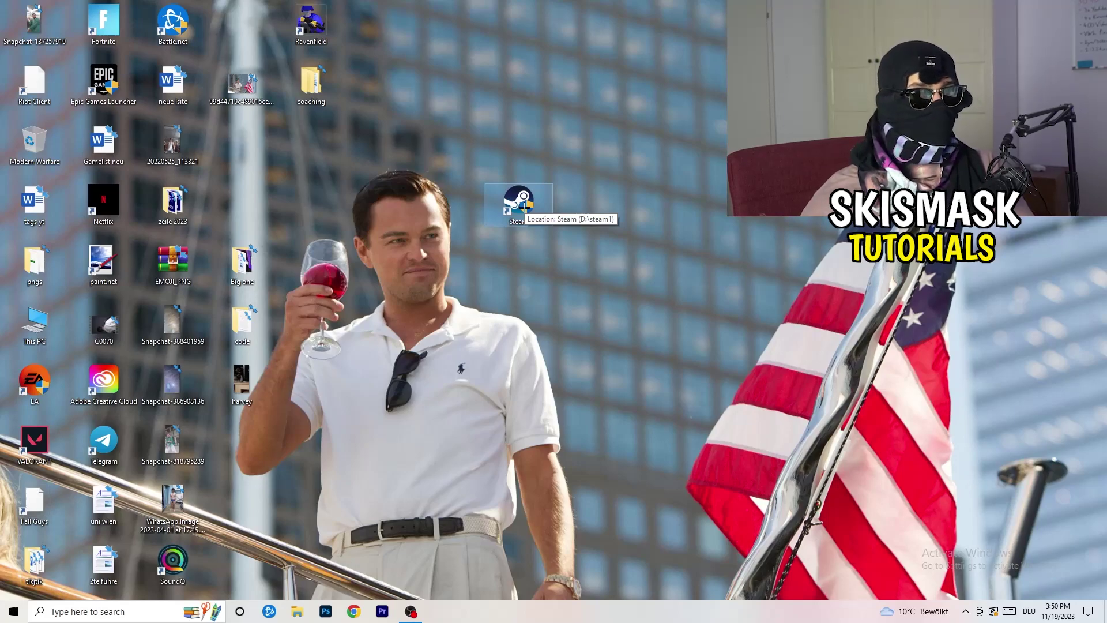
left_click_drag(524, 207, 385, 206)
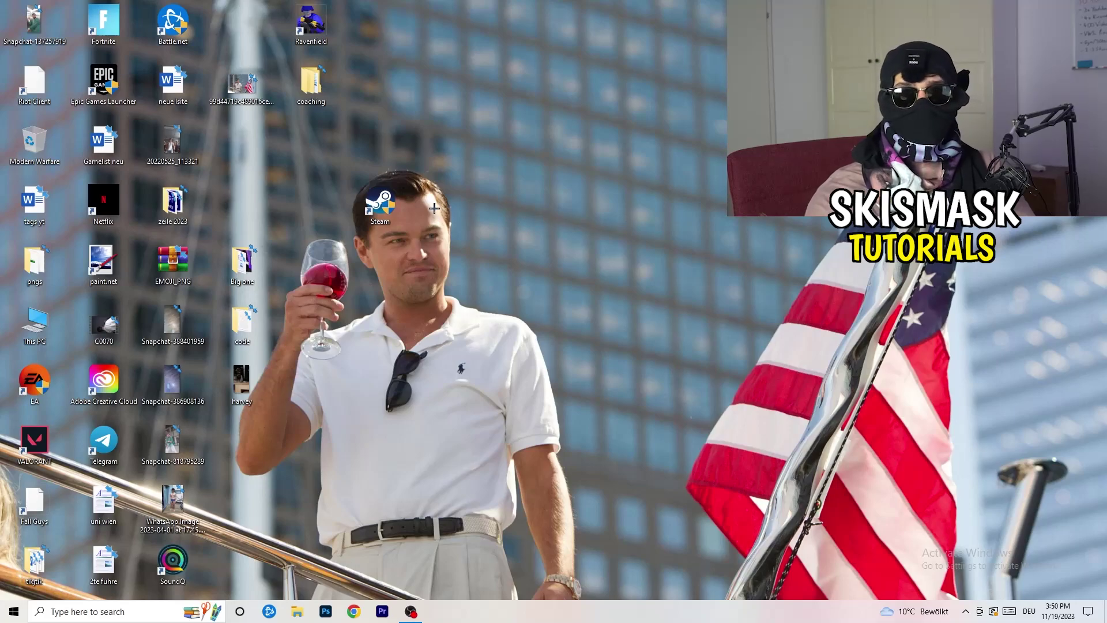
right_click(380, 215)
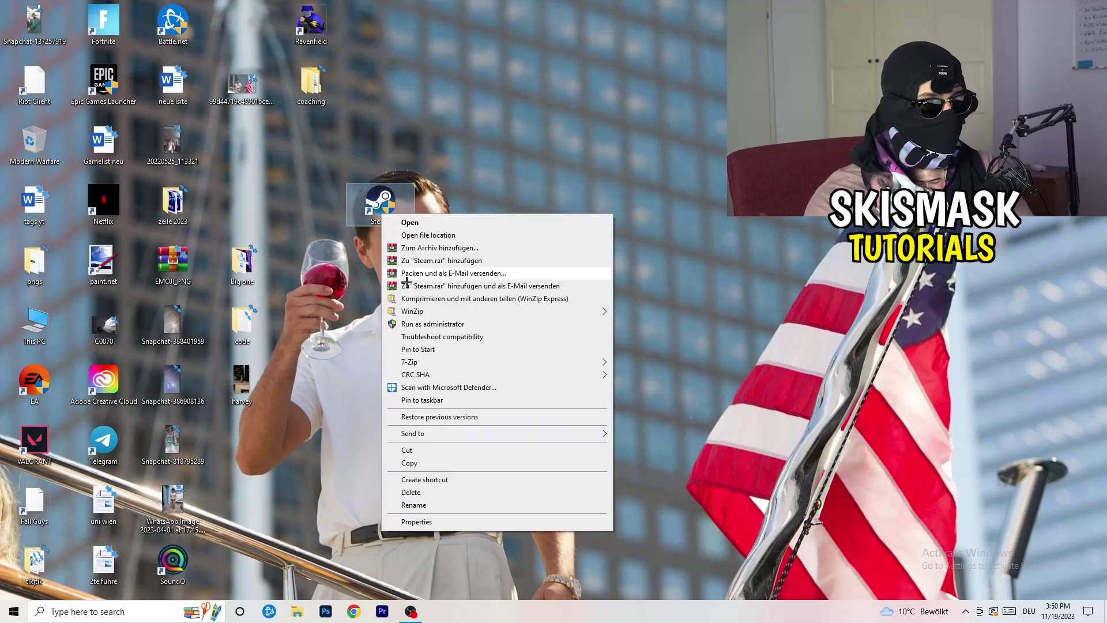
left_click(419, 521)
left_click(551, 253)
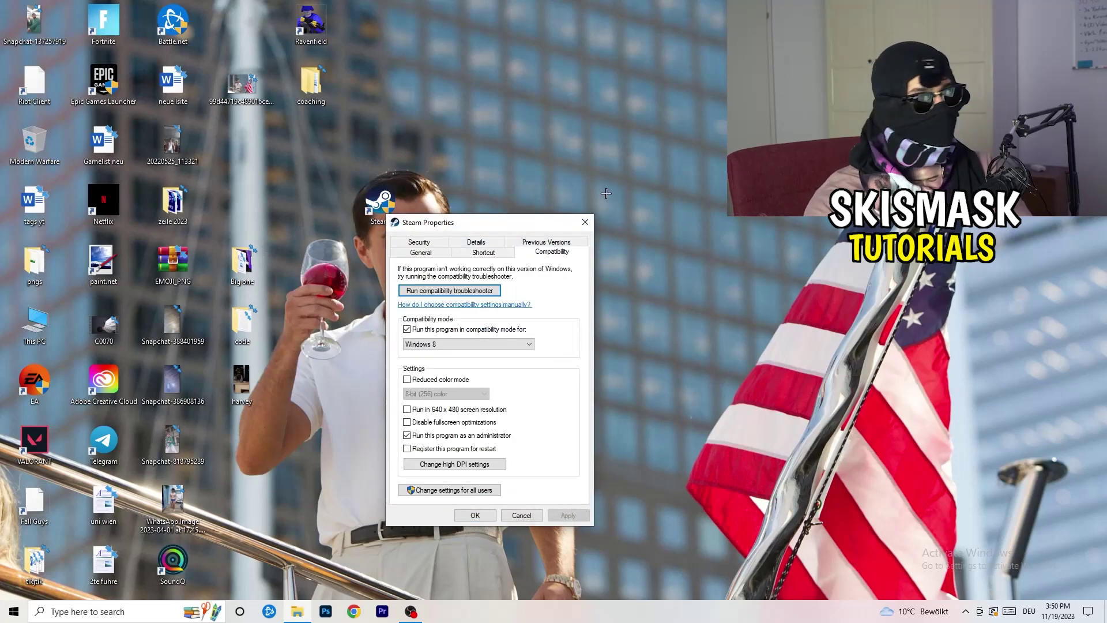
left_click(586, 223)
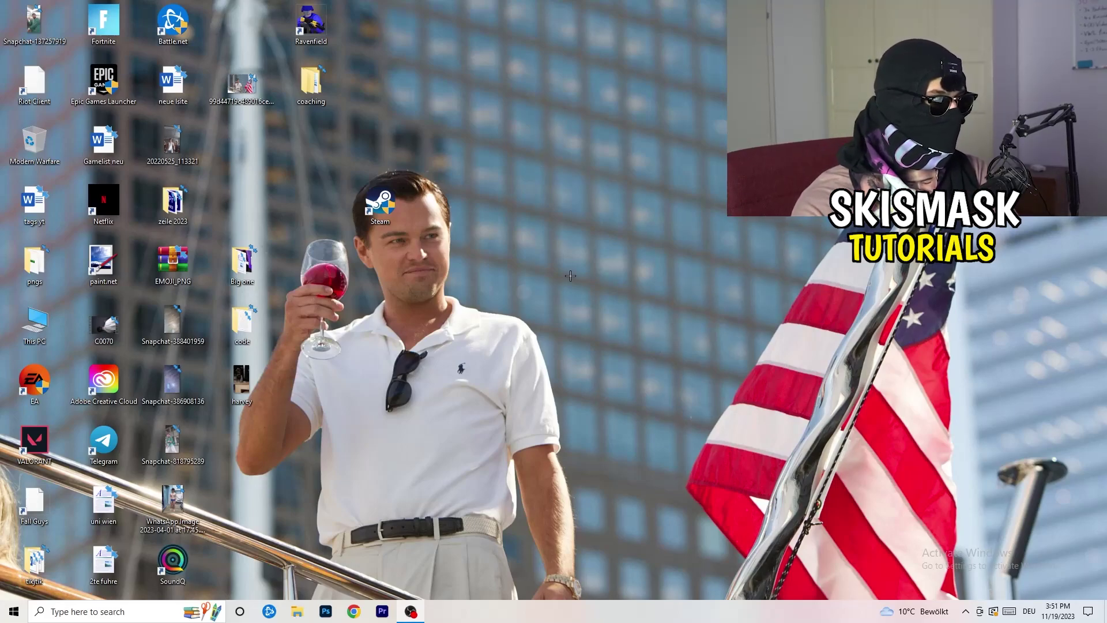
mouse_move(558, 619)
left_mouse_down()
mouse_move(945, 321)
mouse_move(621, 539)
mouse_move(563, 615)
left_mouse_up()
Launch Task Manager from the taskbar, maximize it, and show the Details tab's process list
right_click(563, 614)
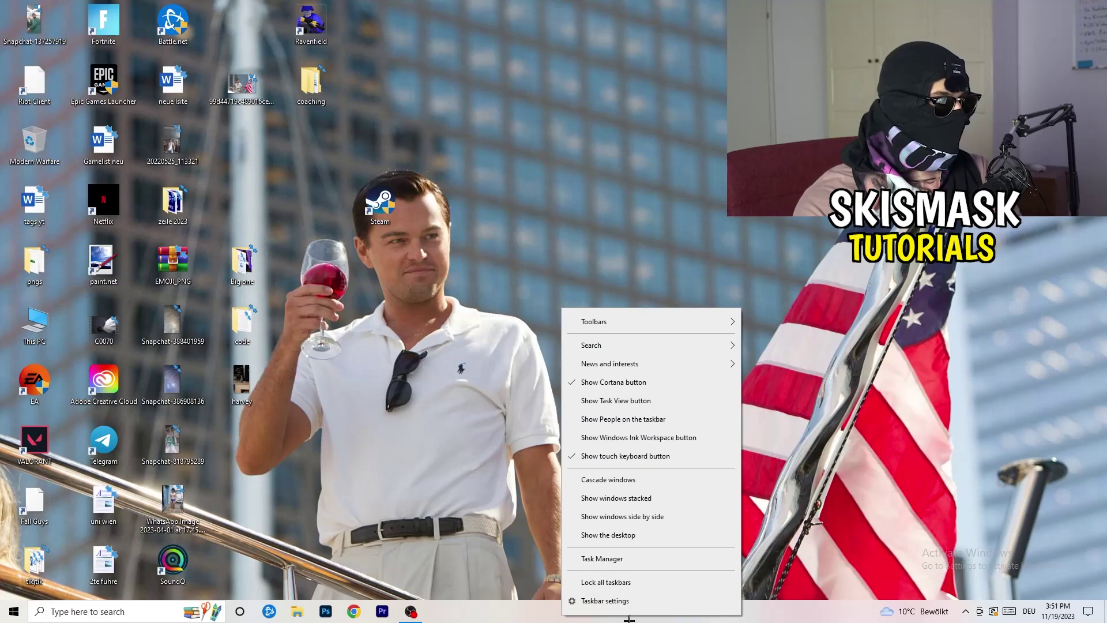
left_click(616, 560)
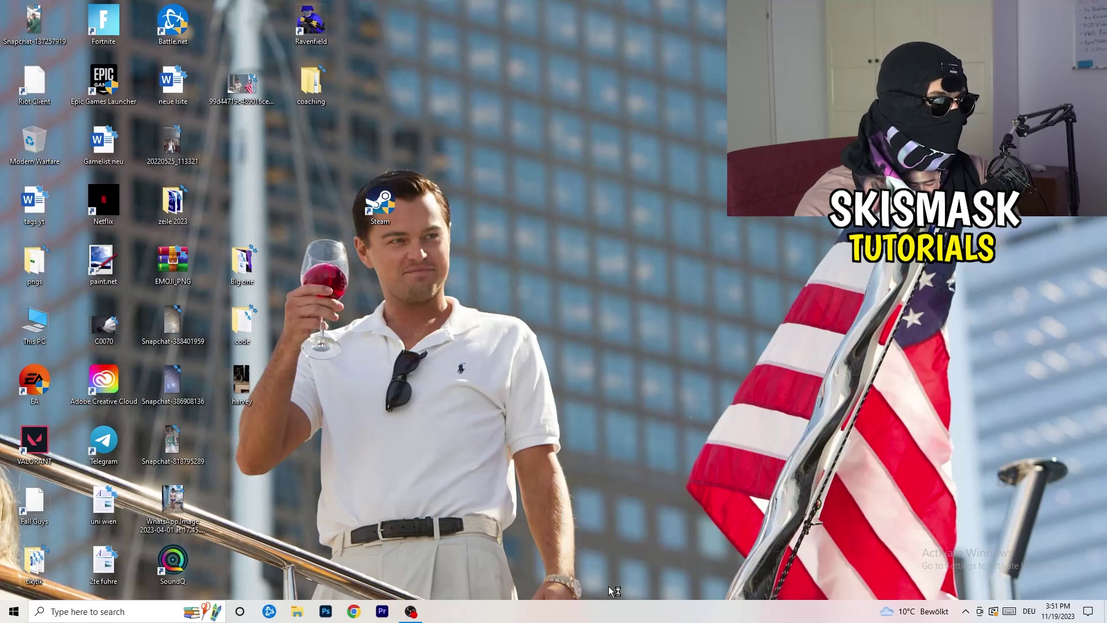
left_click(639, 30)
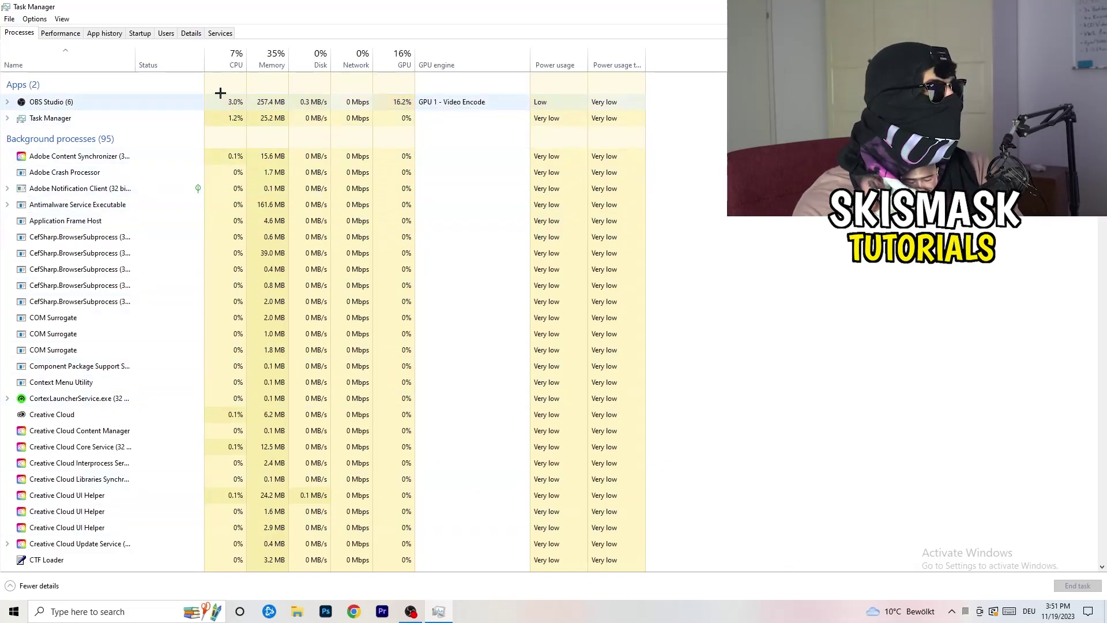
left_click(184, 33)
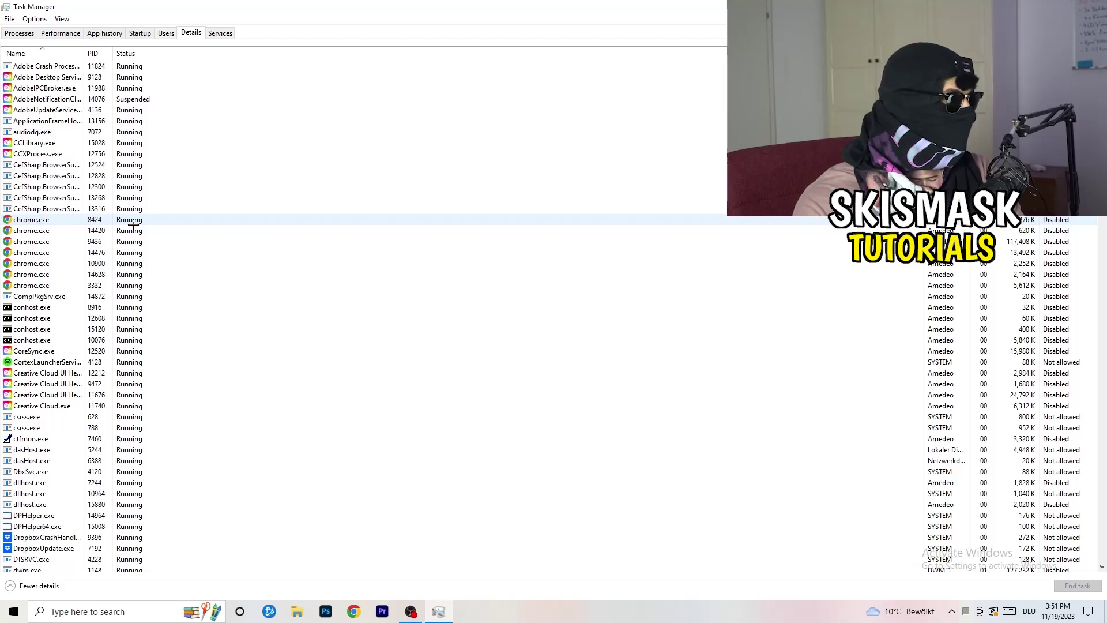
scroll(133, 225, "down", 3)
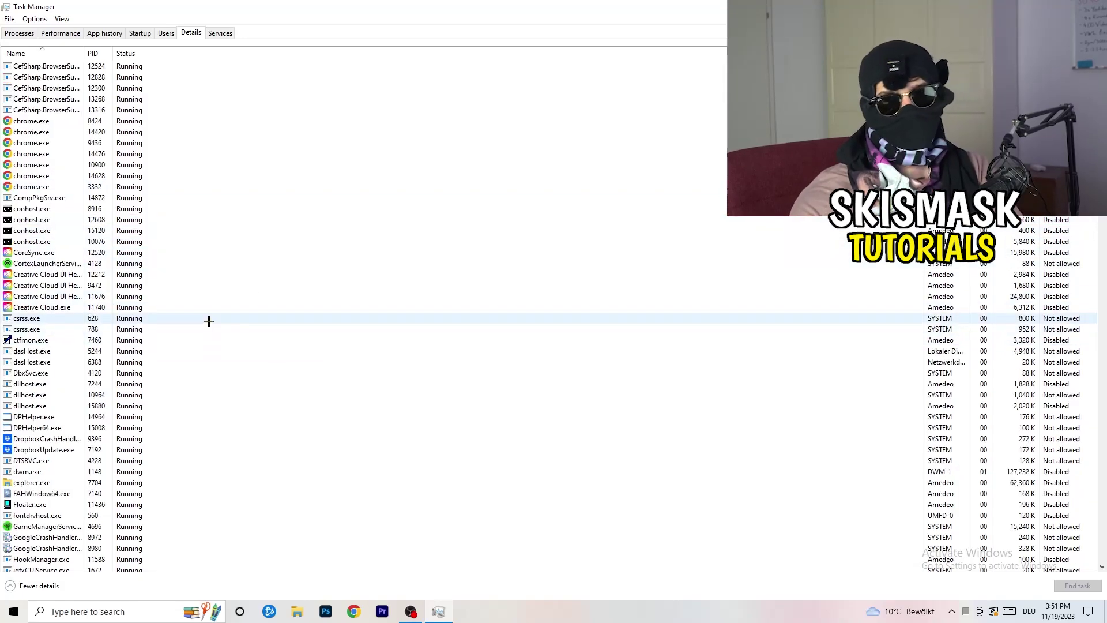
Look at Set priority for a Creative Cloud UI Helper process, then view the Startup tab
right_click(46, 295)
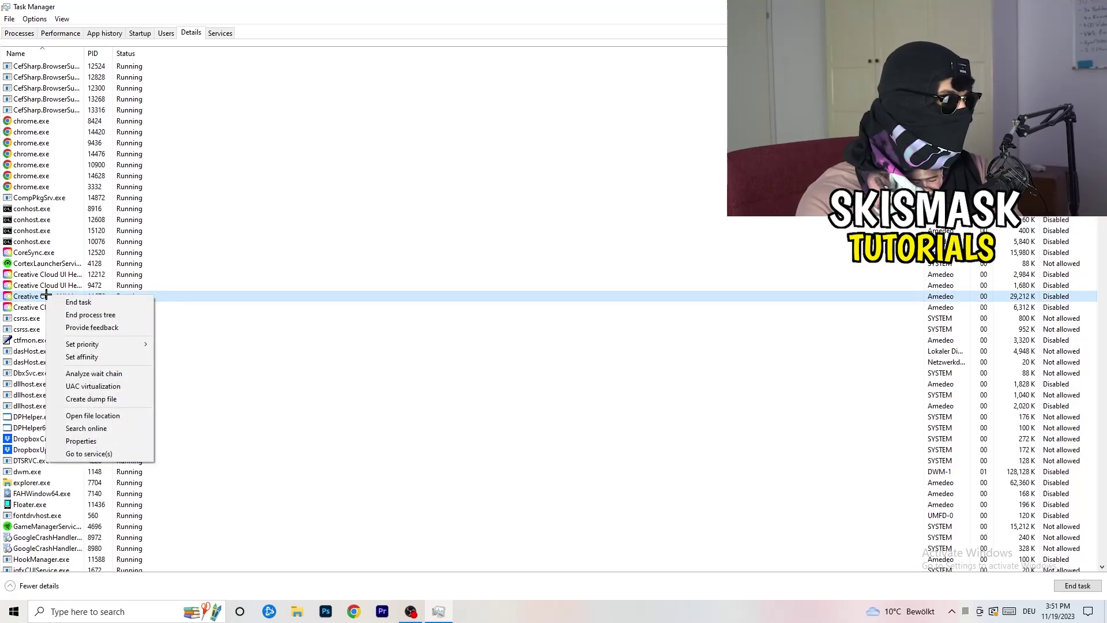
mouse_move(101, 346)
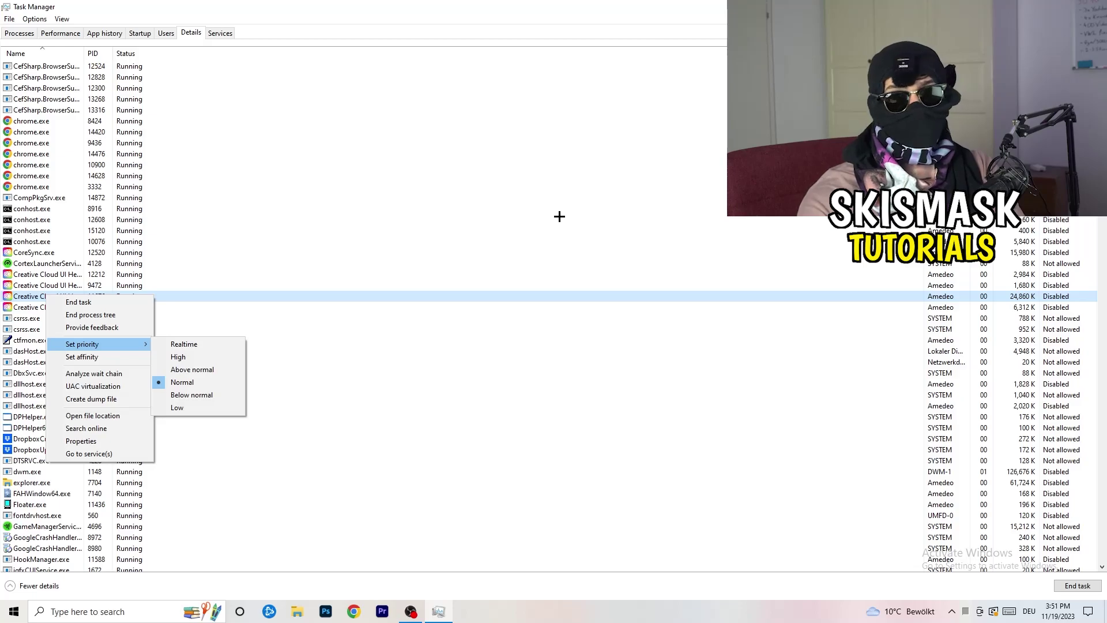
left_click(146, 32)
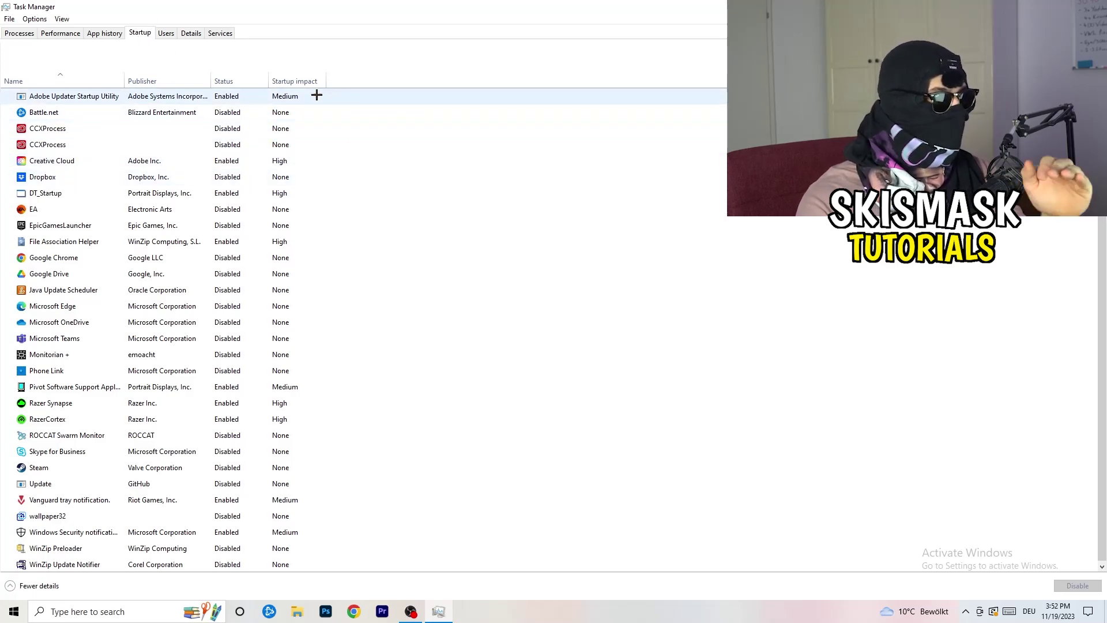
Inspect File Association Helper's startup options without changing them and return to the Processes tab
scroll(321, 510, "down", 1)
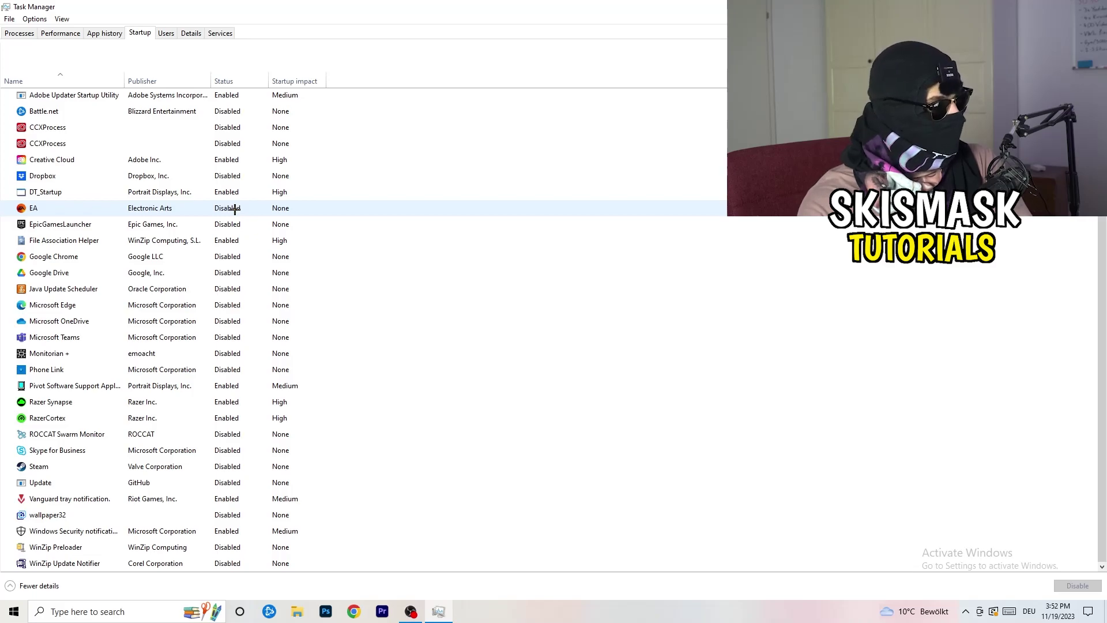
right_click(232, 241)
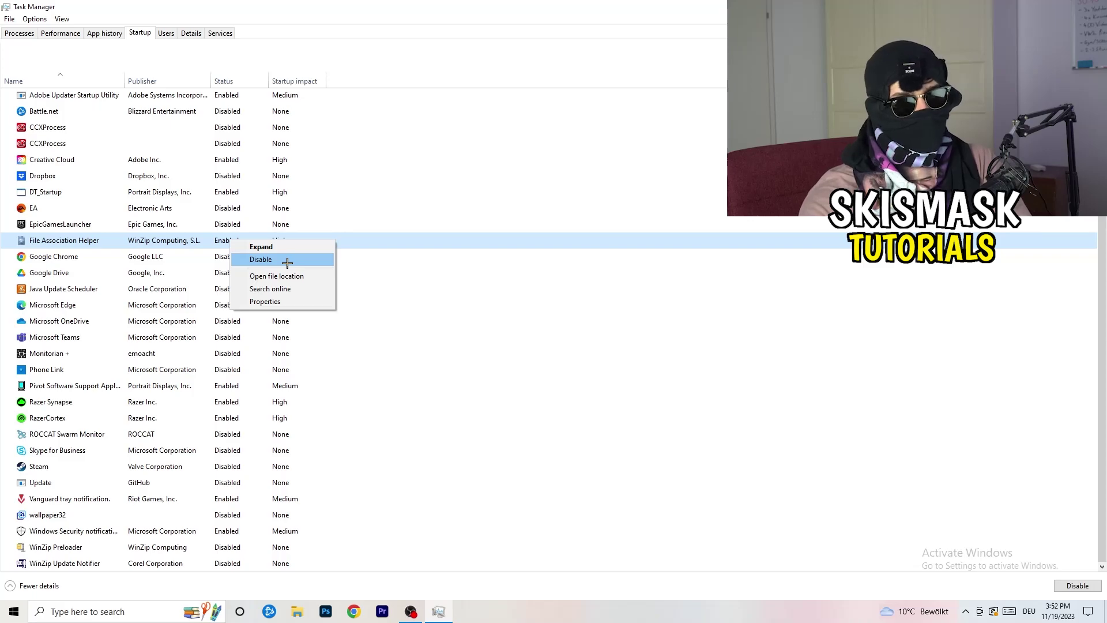
left_click(453, 84)
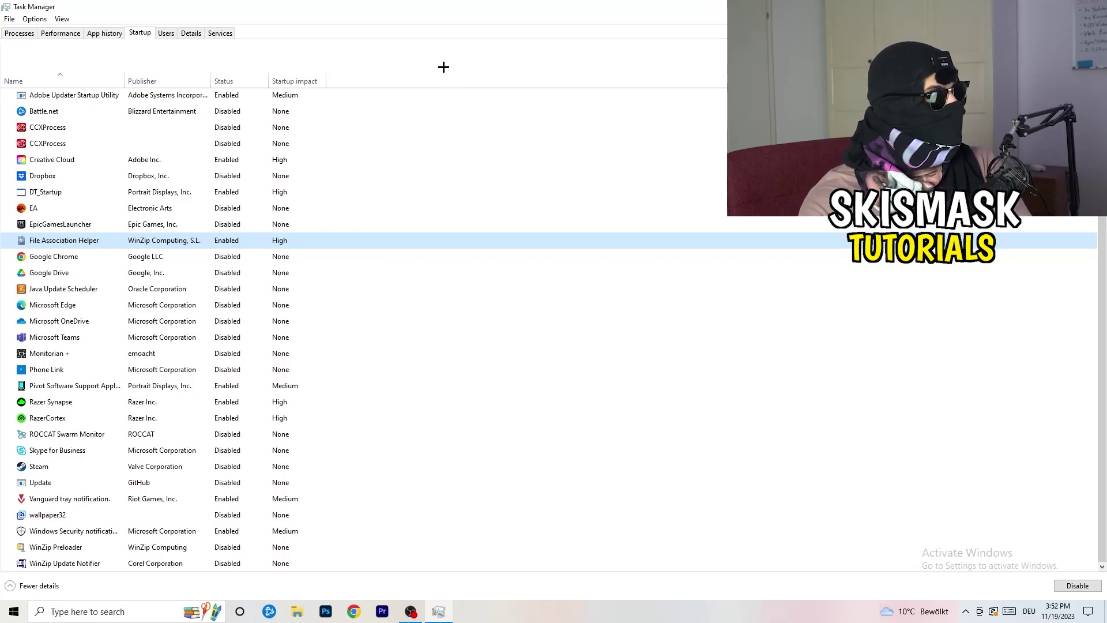
left_click(32, 33)
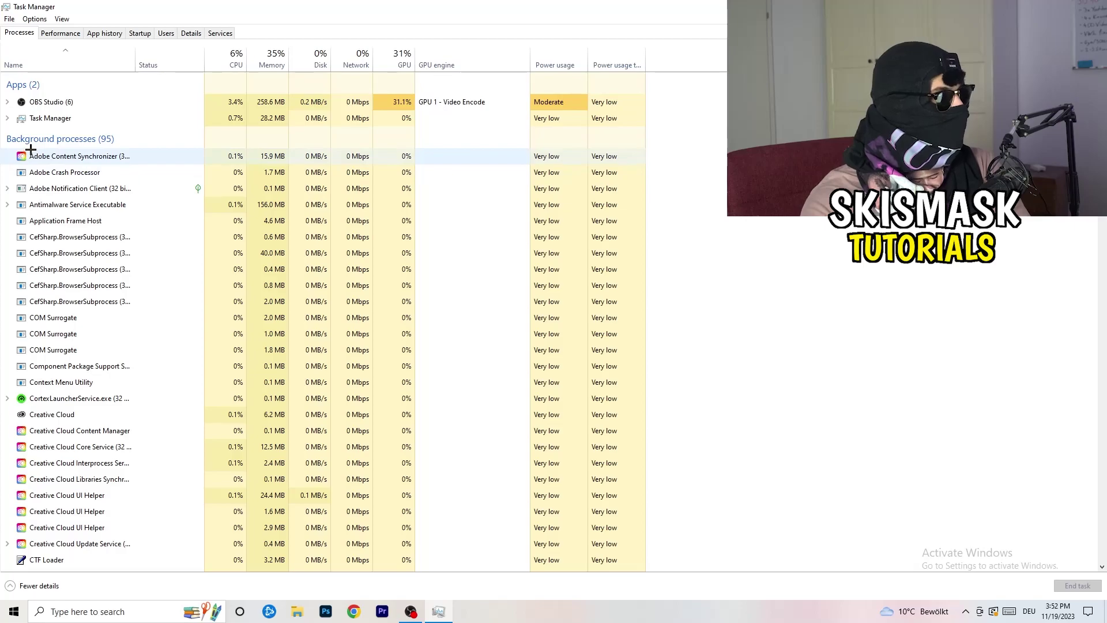
Sort processes by CPU and GPU usage, inspect Microsoft Windows Search Indexer, then sort by CPU
left_click(230, 56)
left_click(390, 52)
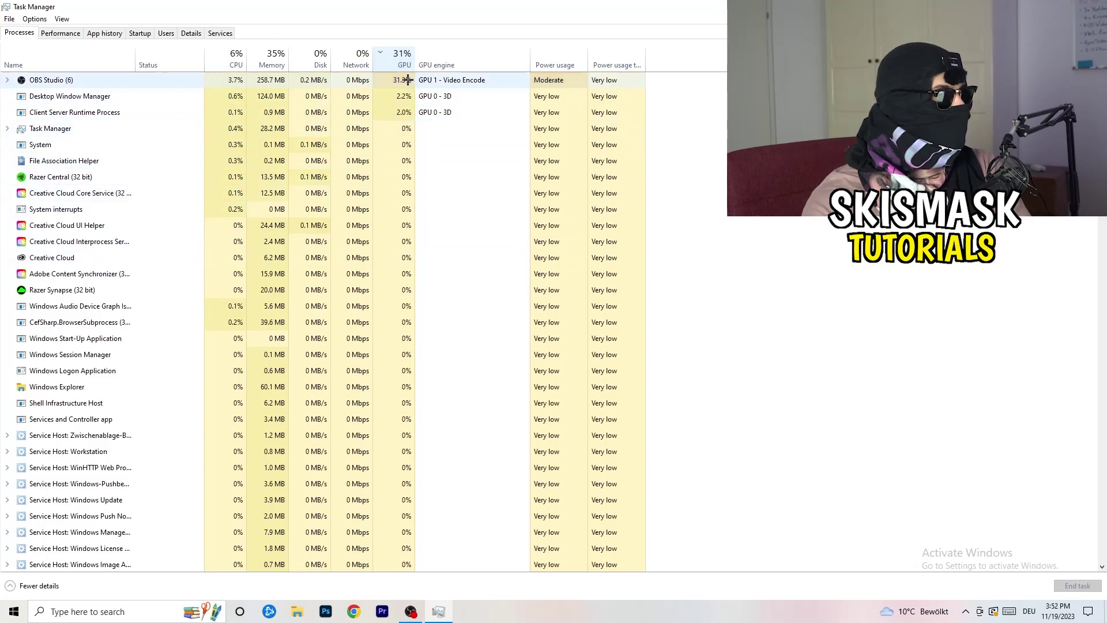
left_click(399, 58)
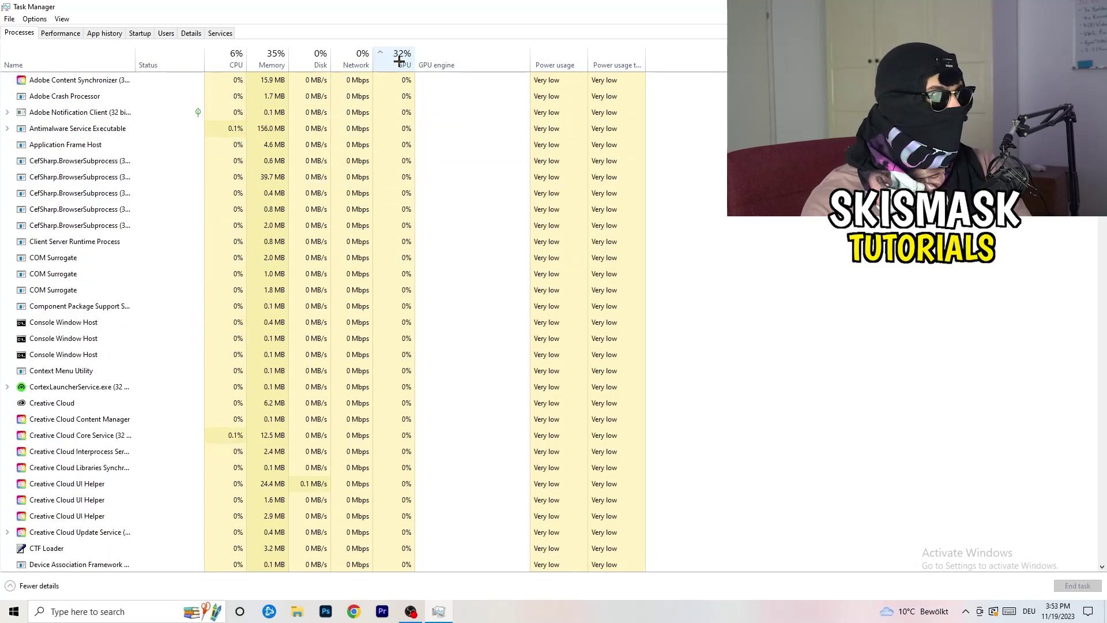
scroll(408, 180, "down", 10)
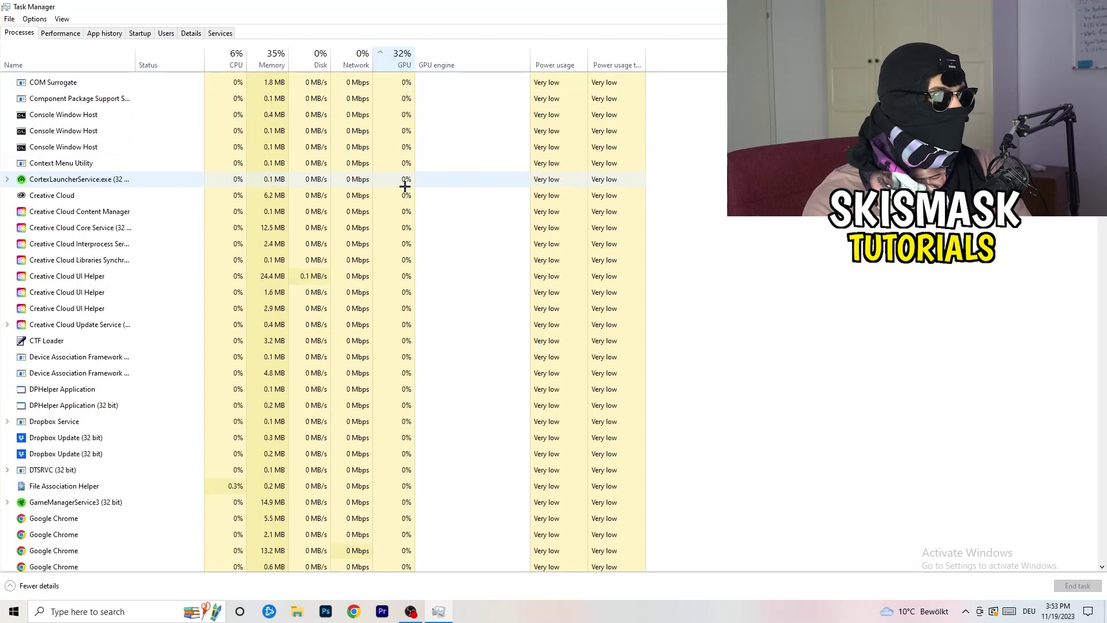
scroll(409, 182, "up", 10)
scroll(409, 180, "down", 15)
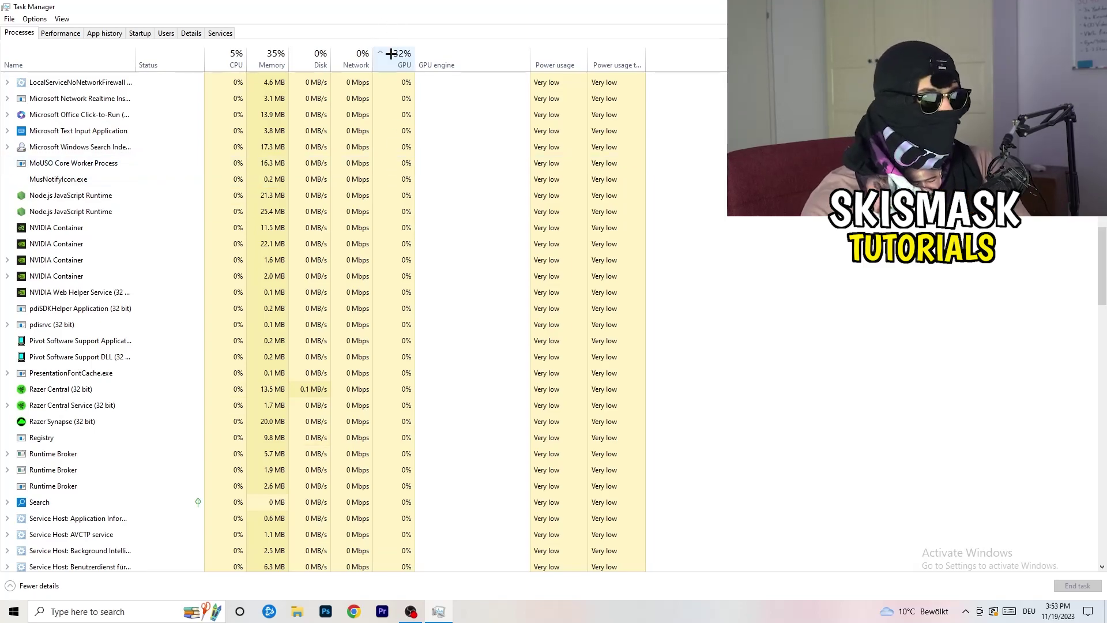
right_click(376, 143)
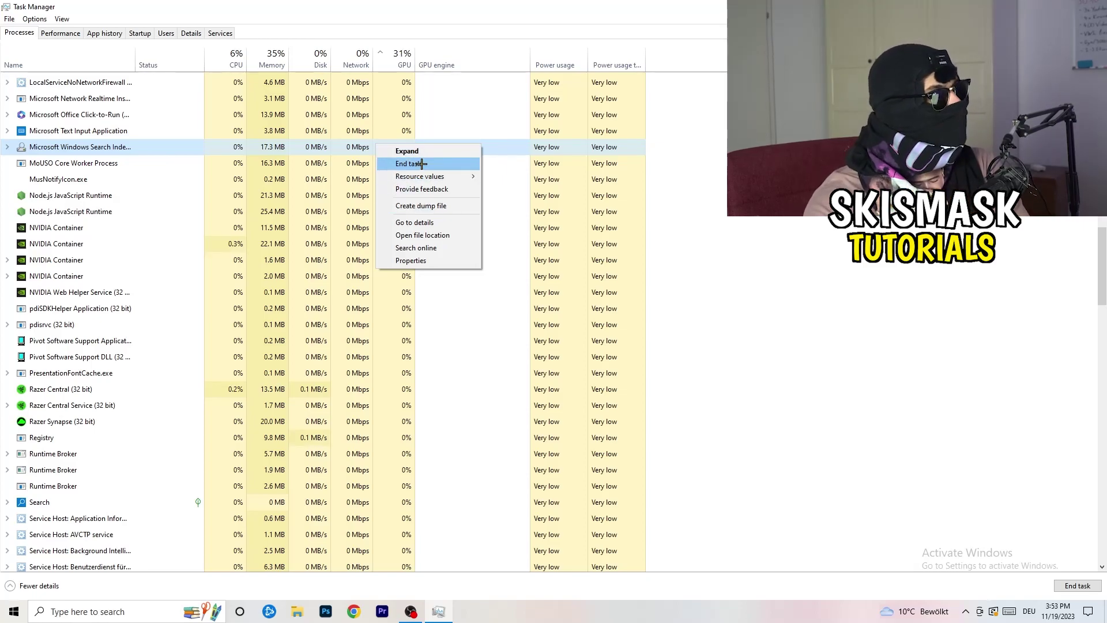
left_click(235, 57)
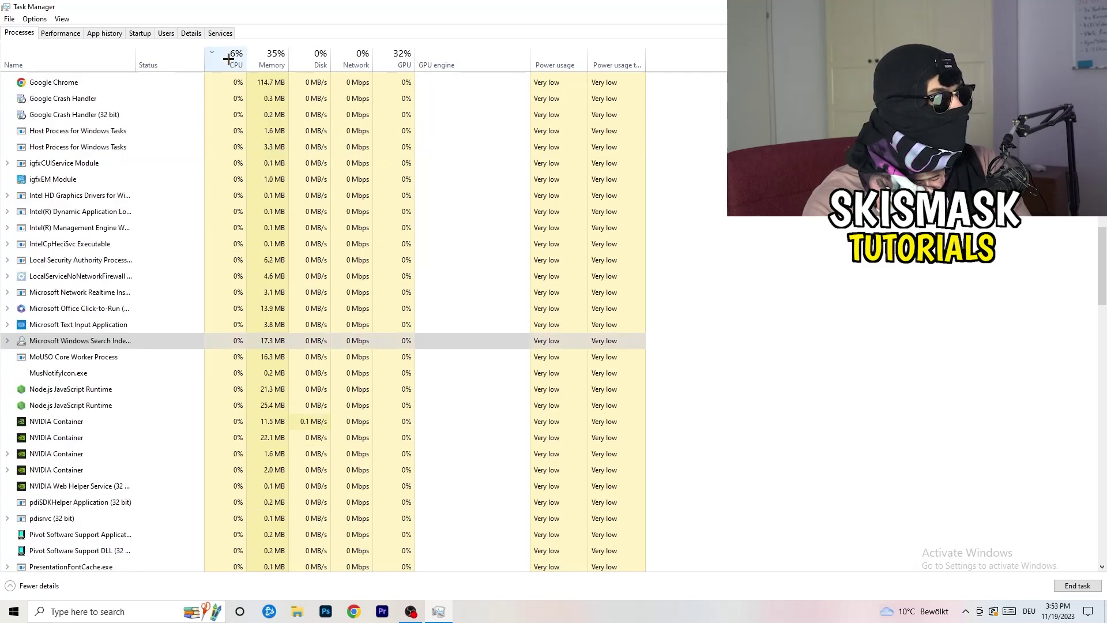